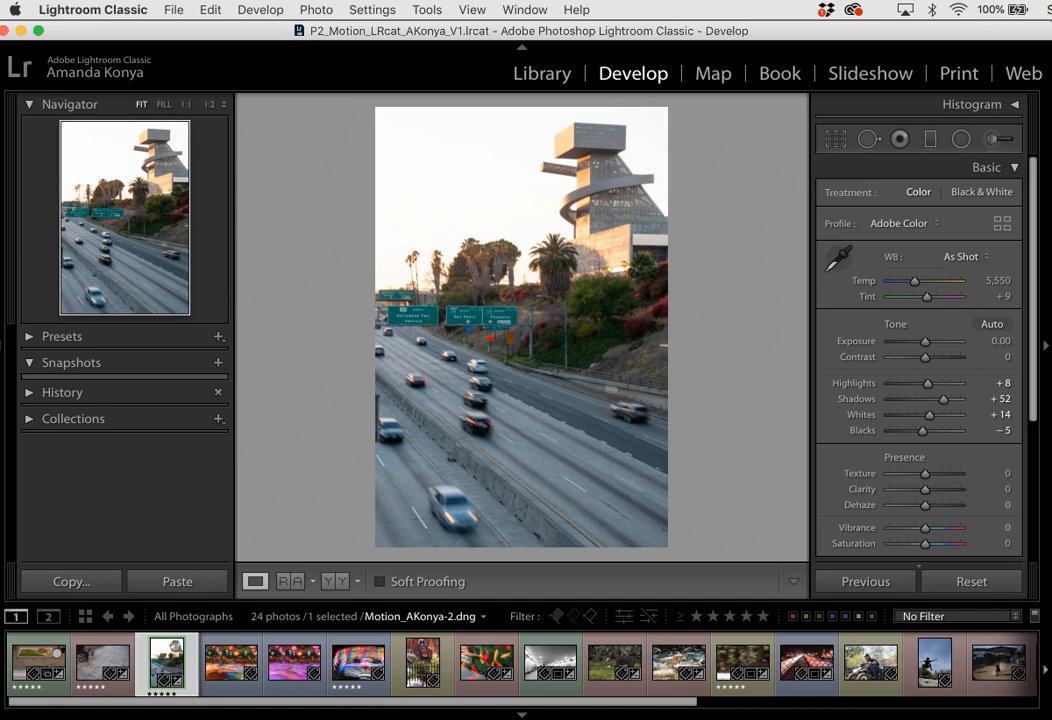
# - Draw a new graduated filter from the photo's upper edge down to just above the green freeway signs
pyautogui.click(1026, 28)
pyautogui.click(936, 146)
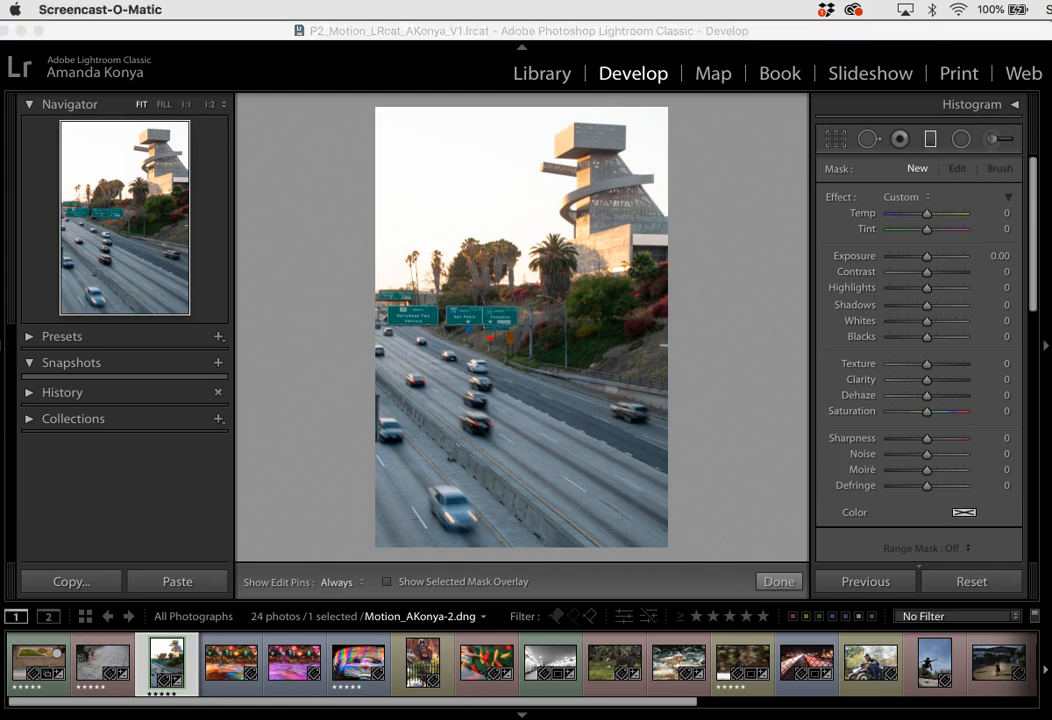
pyautogui.click(545, 32)
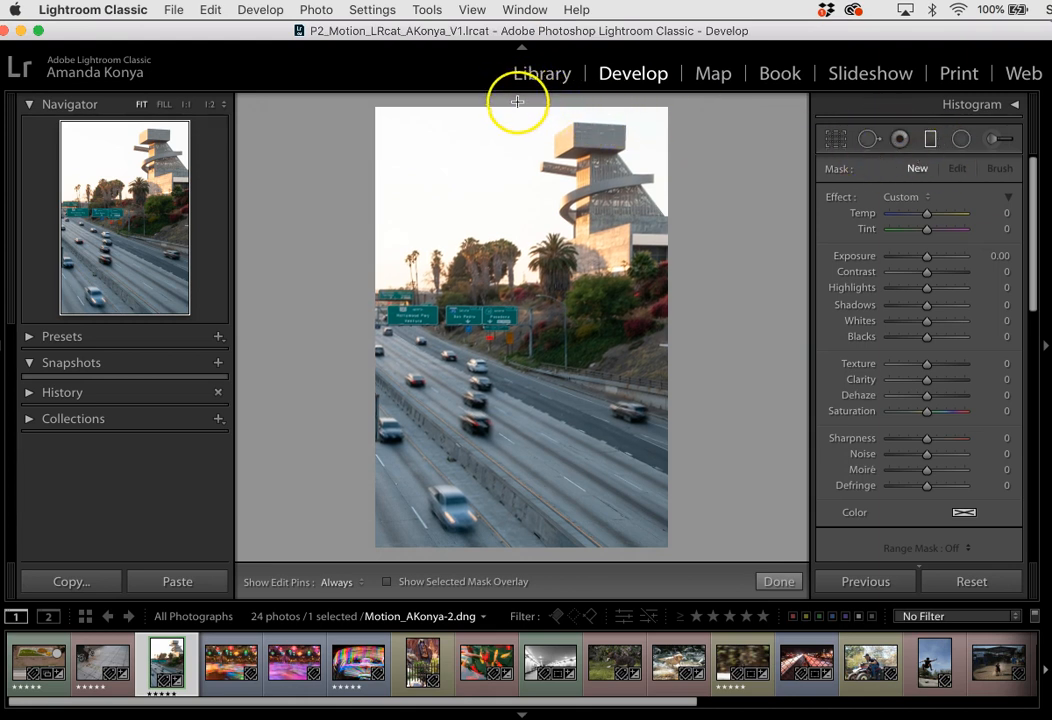
pyautogui.click(518, 99)
pyautogui.moveTo(520, 100); pyautogui.dragTo(521, 296)
pyautogui.click(535, 295)
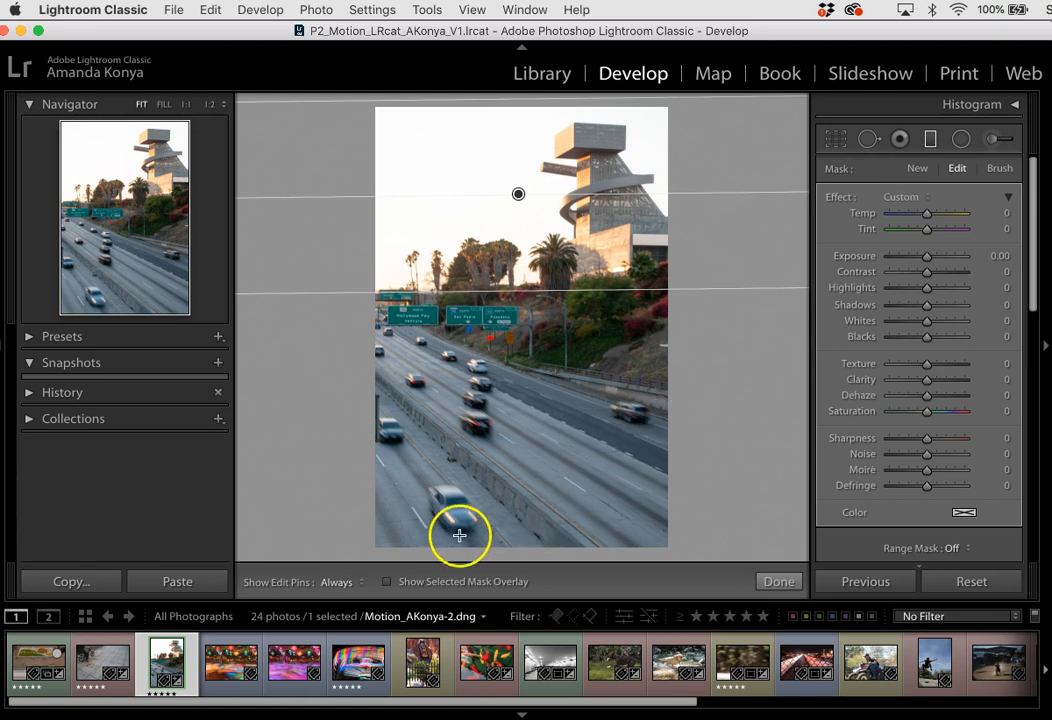
# - With the mask overlay shown temporarily, extend the gradient's lower edge to the freeway signs and rotate the filter slightly
pyautogui.click(387, 582)
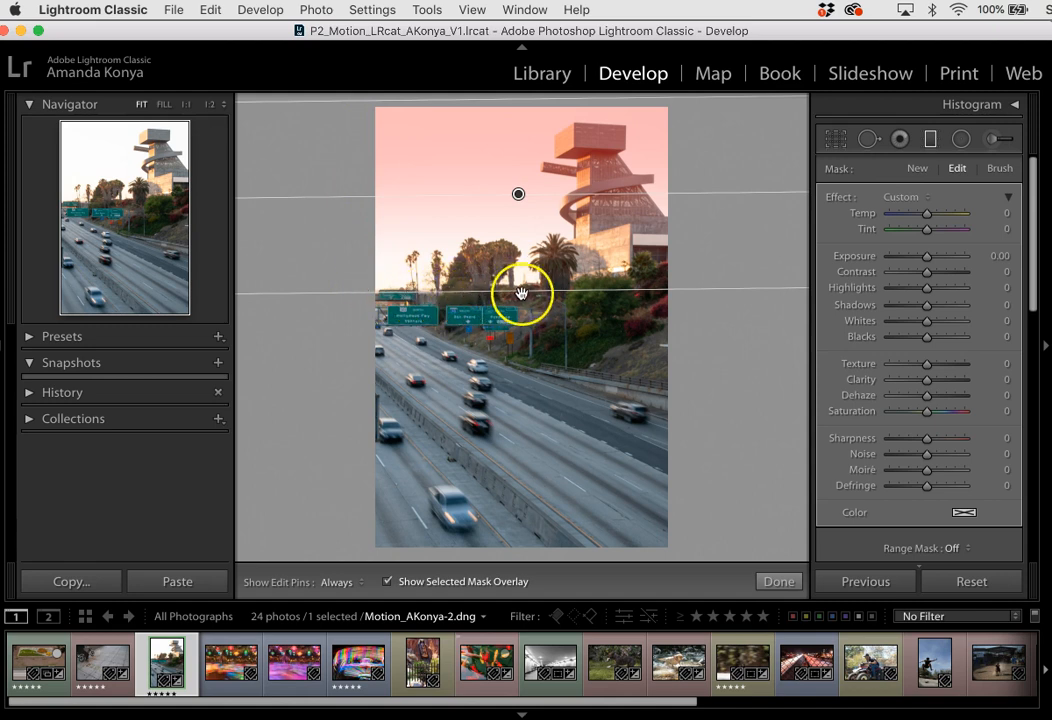
pyautogui.moveTo(522, 288); pyautogui.dragTo(522, 300)
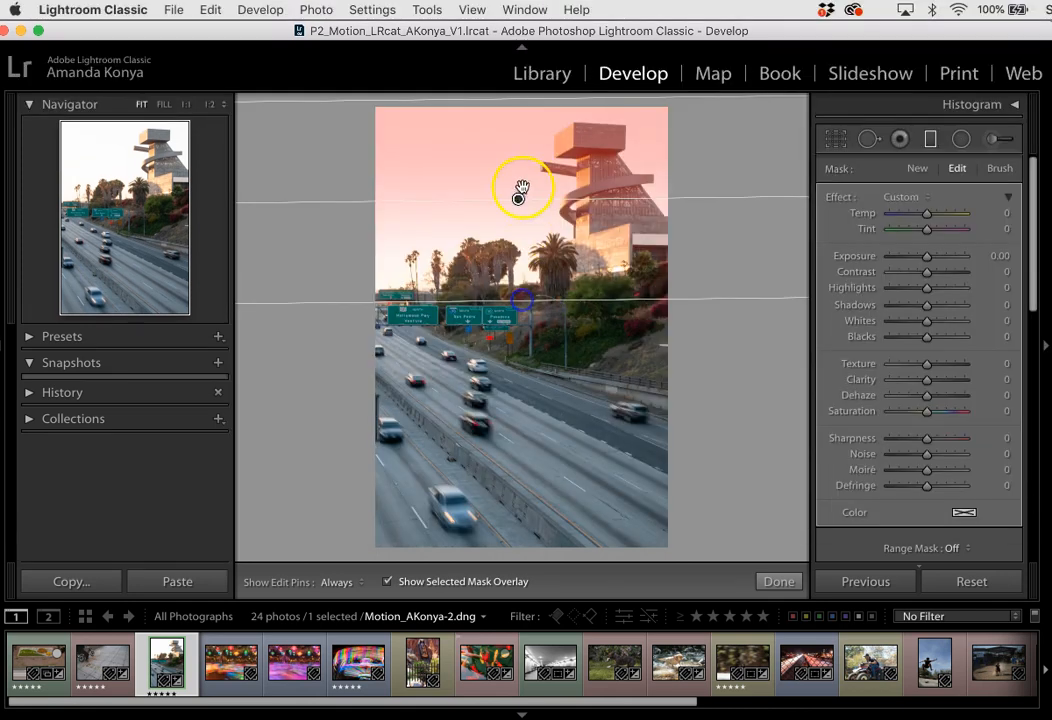
pyautogui.moveTo(512, 97); pyautogui.dragTo(514, 99)
pyautogui.moveTo(571, 198); pyautogui.dragTo(574, 201)
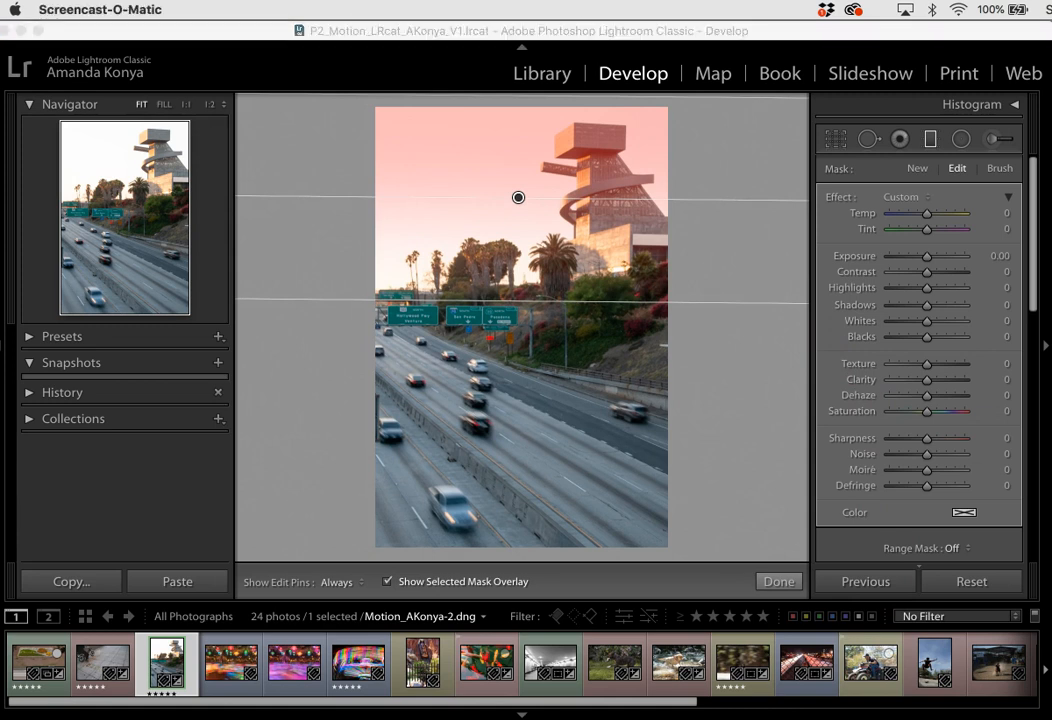
pyautogui.click(809, 30)
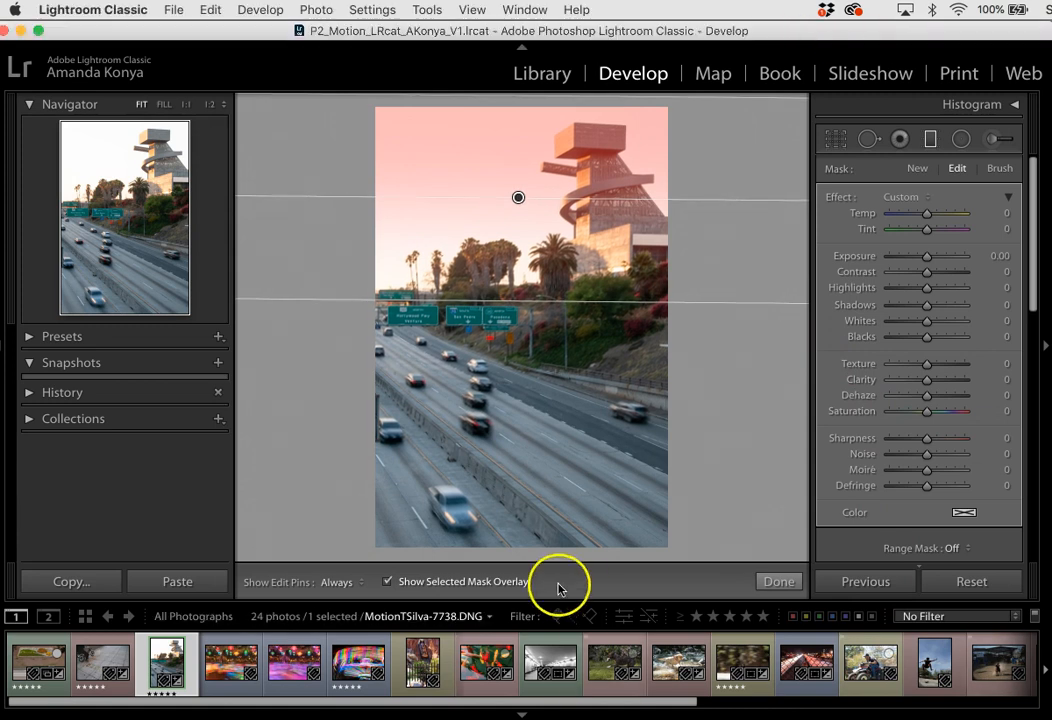
pyautogui.click(388, 582)
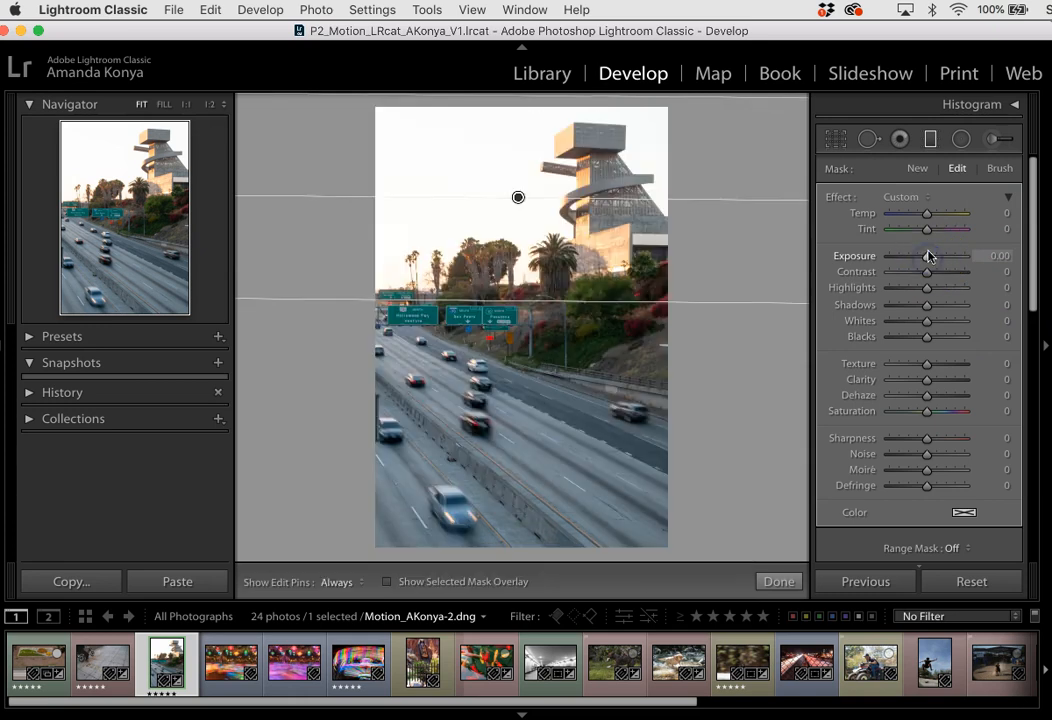
# - Set the sky filter's Highlights to −57, Whites to −65 and Dehaze to 49
pyautogui.click(838, 203)
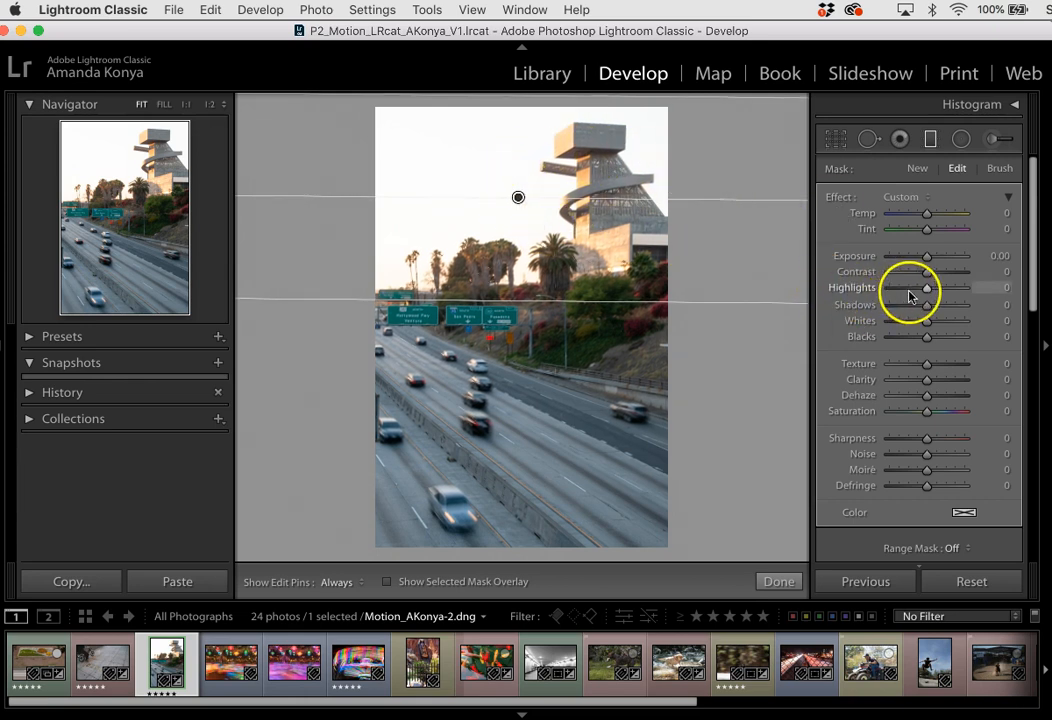
pyautogui.moveTo(927, 290); pyautogui.dragTo(903, 295)
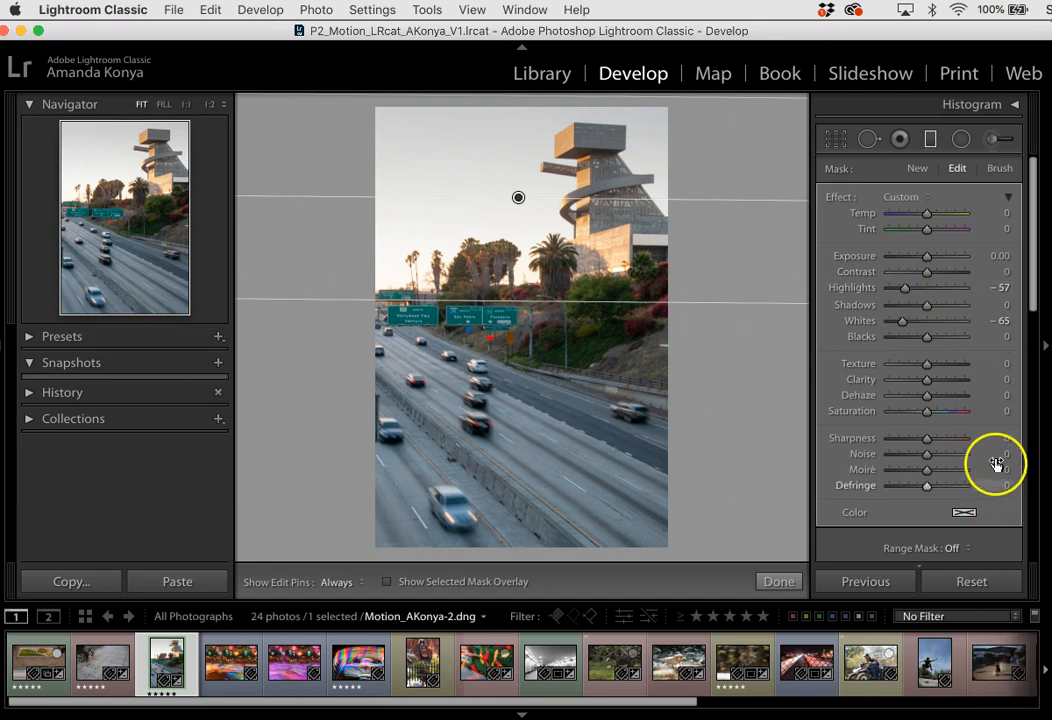
pyautogui.moveTo(929, 401); pyautogui.dragTo(931, 399)
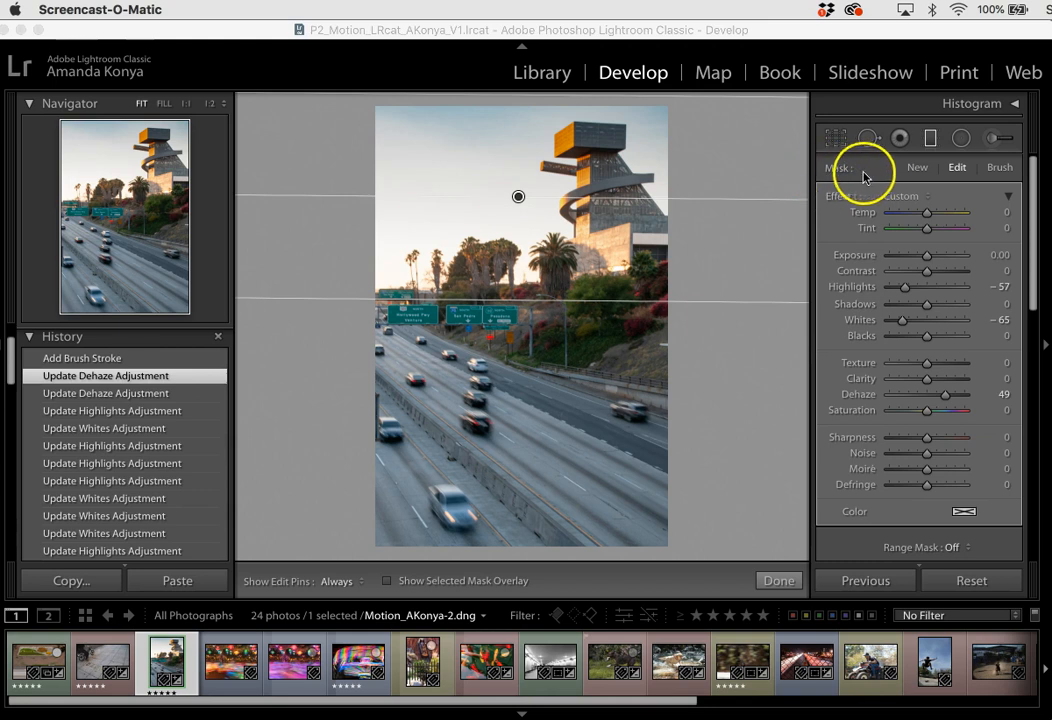
# - Erase the filter effect from the tower using the mask's Erase brush at size 9.0, feather 47 and flow 45
pyautogui.click(999, 170)
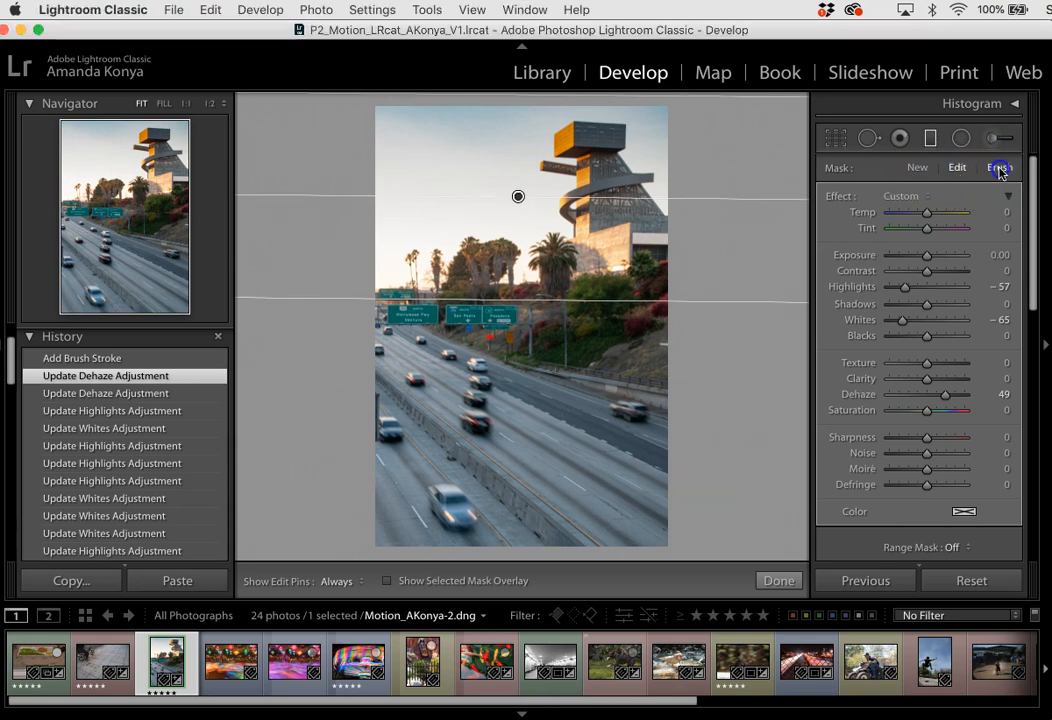
pyautogui.moveTo(1035, 204); pyautogui.dragTo(1033, 271)
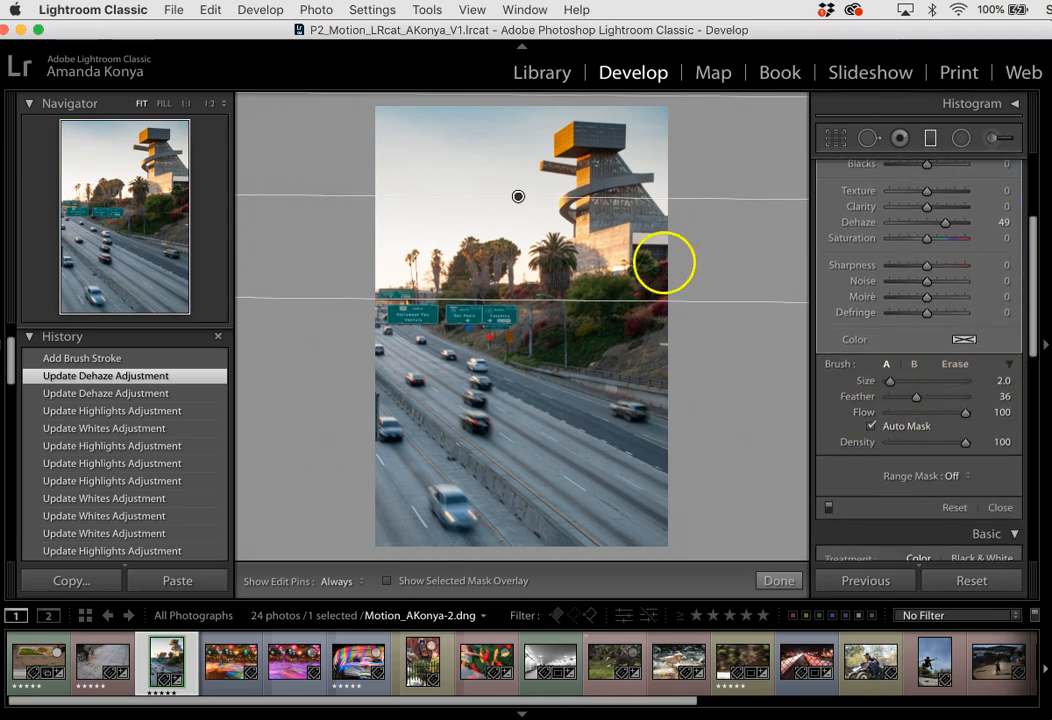
pyautogui.press(']')
pyautogui.press(']')
pyautogui.press(']')
pyautogui.press(']')
pyautogui.press(']')
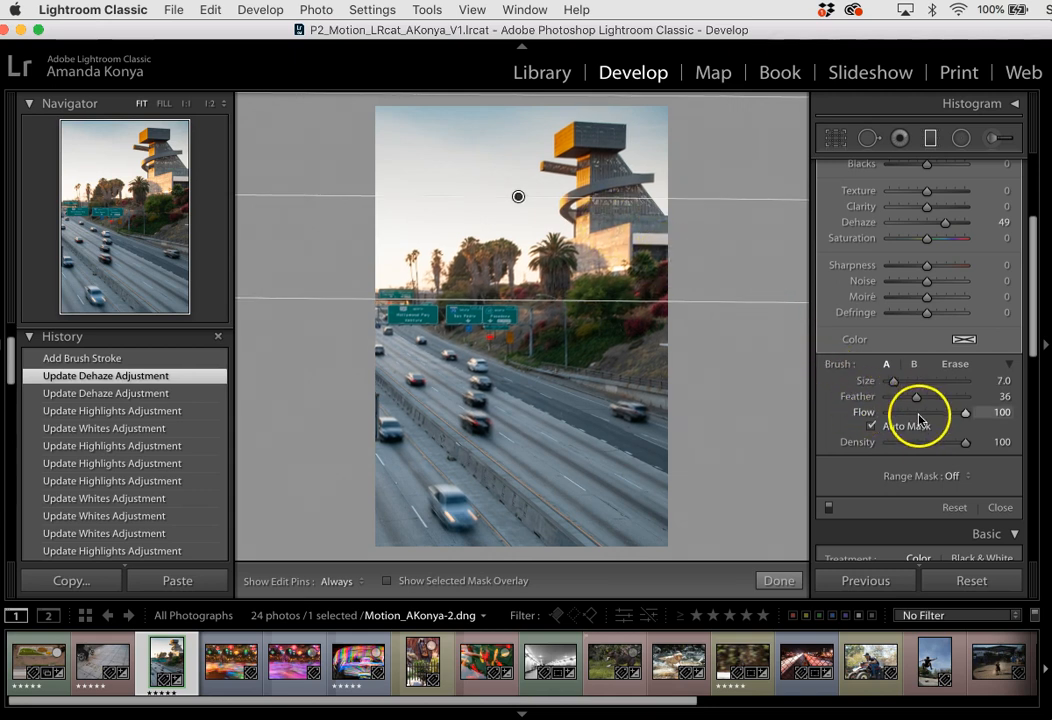
pyautogui.click(956, 365)
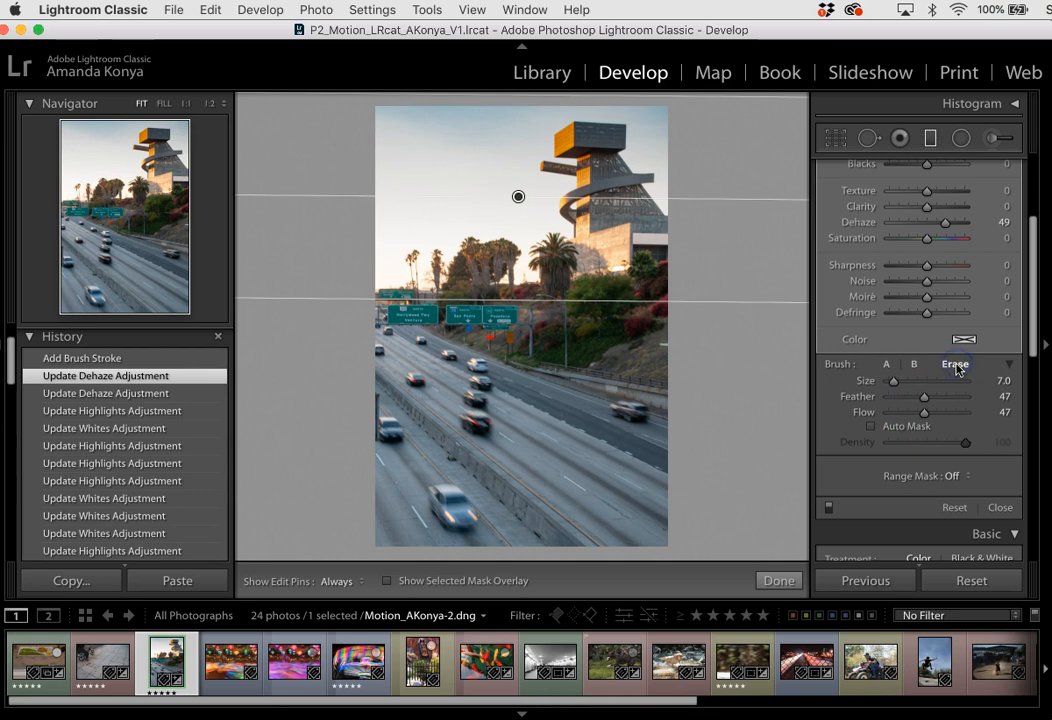
pyautogui.click(924, 414)
pyautogui.press(']')
pyautogui.press(']')
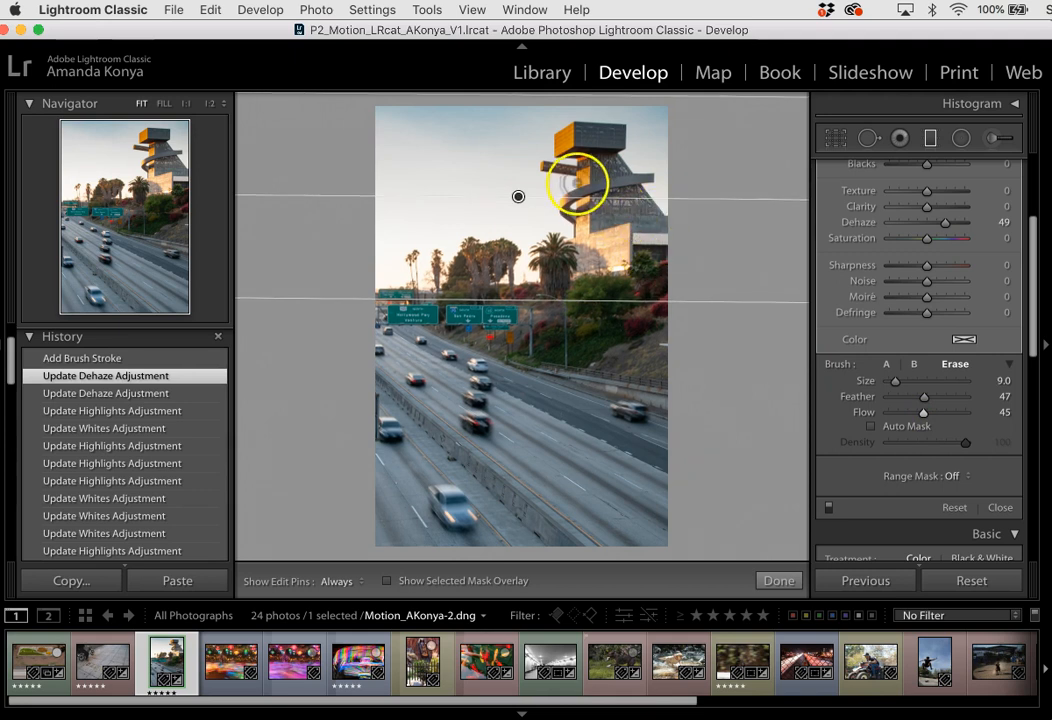
pyautogui.moveTo(567, 170)
pyautogui.mouseDown()
pyautogui.moveTo(601, 178)
pyautogui.moveTo(596, 209)
pyautogui.moveTo(585, 131)
pyautogui.moveTo(574, 137)
pyautogui.moveTo(590, 158)
pyautogui.moveTo(593, 237)
pyautogui.moveTo(596, 220)
pyautogui.moveTo(572, 222)
pyautogui.moveTo(585, 153)
pyautogui.moveTo(566, 170)
pyautogui.moveTo(620, 214)
pyautogui.moveTo(599, 265)
pyautogui.moveTo(609, 145)
pyautogui.moveTo(563, 136)
pyautogui.moveTo(563, 178)
pyautogui.moveTo(554, 164)
pyautogui.moveTo(629, 230)
pyautogui.moveTo(628, 245)
pyautogui.mouseUp()
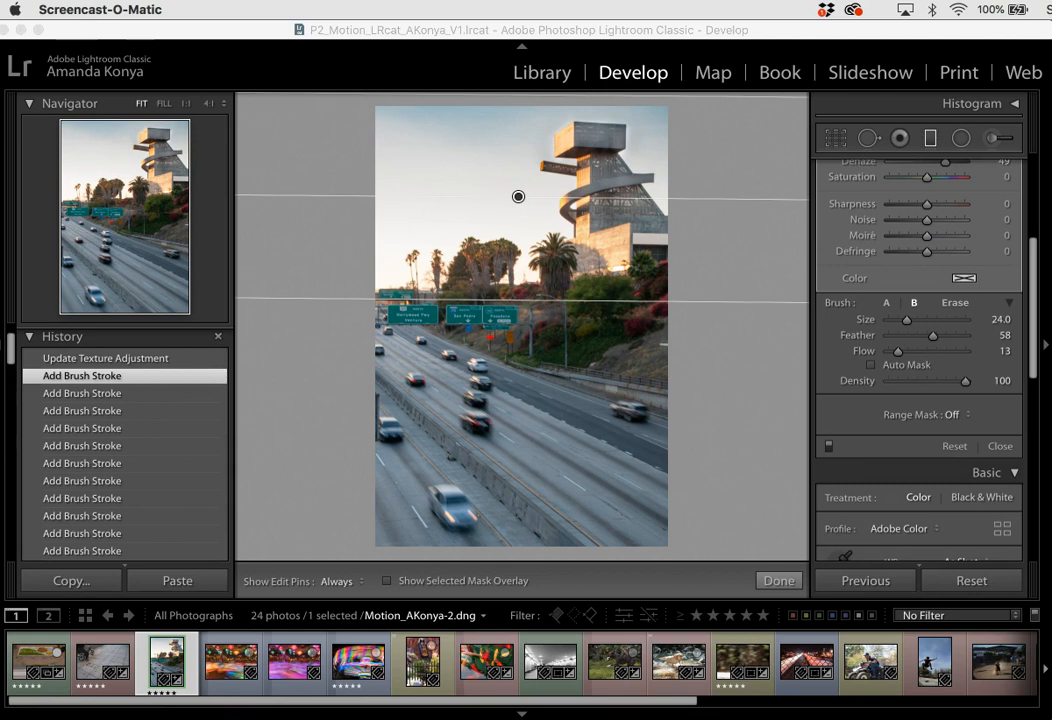
# - Save the photo's metadata to its file and accept writing the XMP data
pyautogui.click(925, 33)
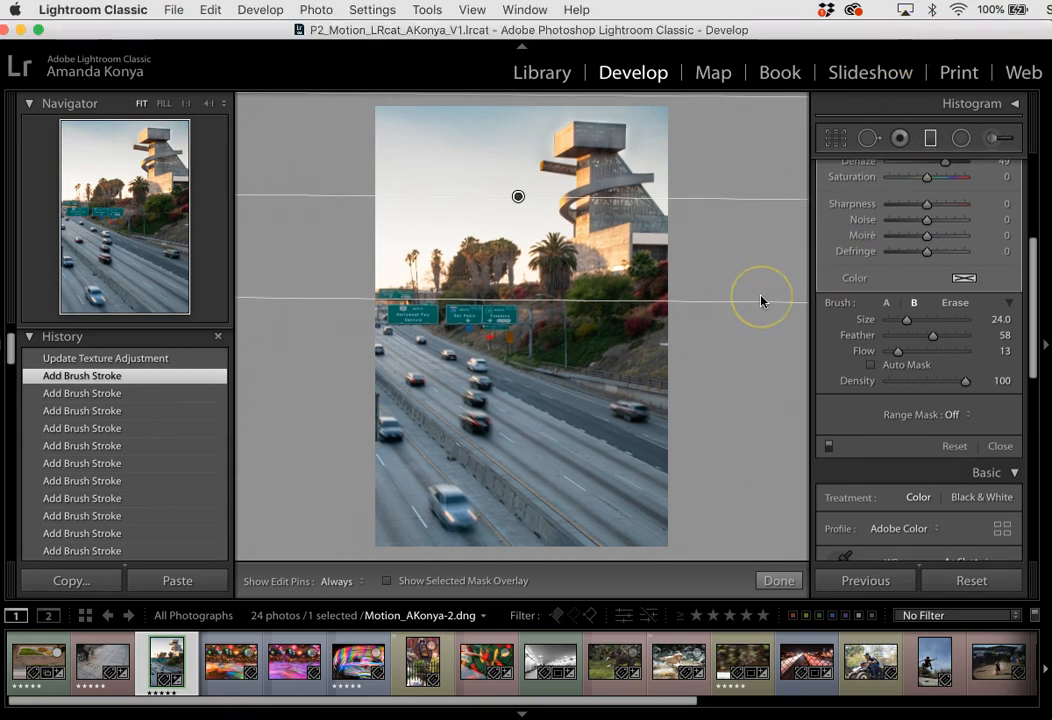
pyautogui.press('super+s')
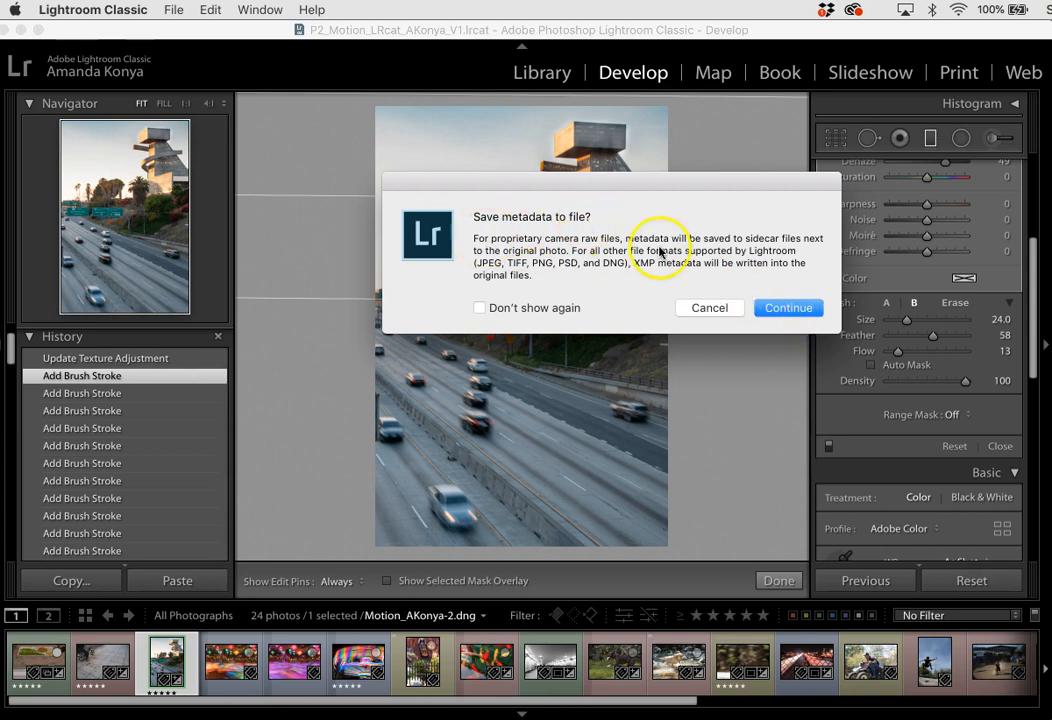
pyautogui.click(787, 310)
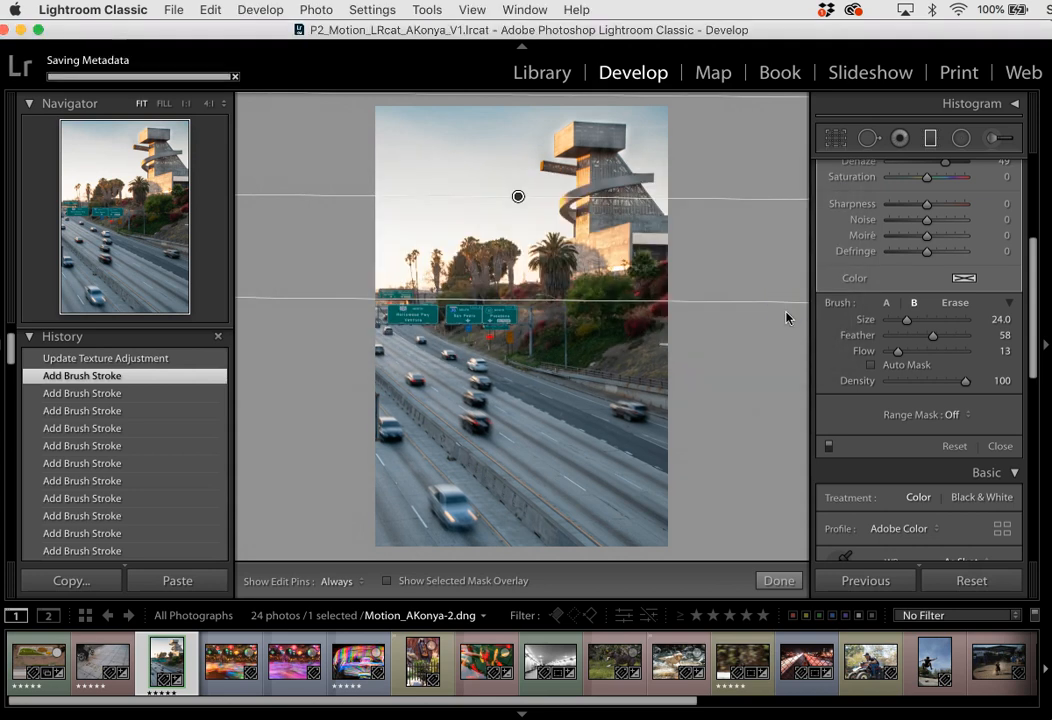
# - Close the Graduated Filter, reopen it to review the sky filter's settings through its pin, and close the tool again
pyautogui.click(929, 139)
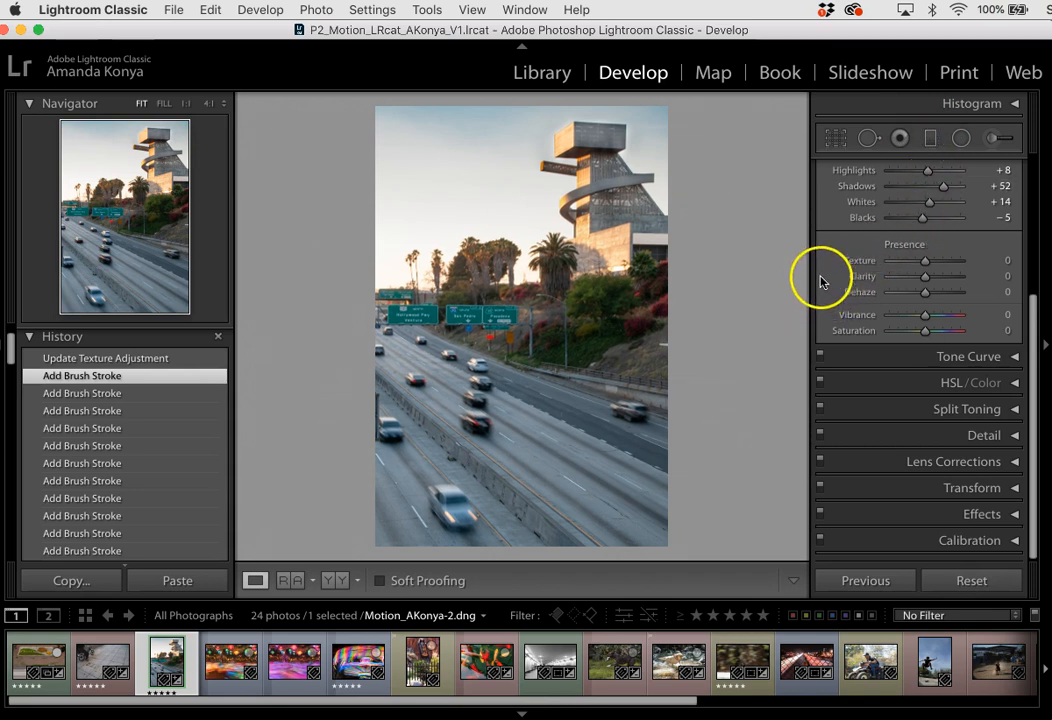
pyautogui.click(931, 140)
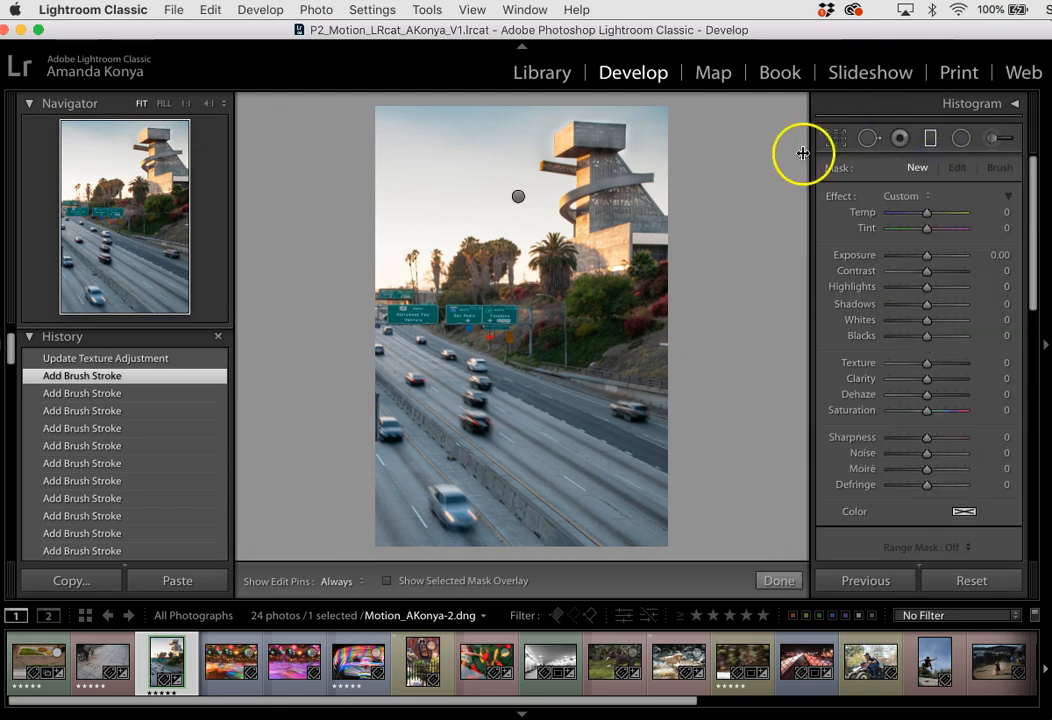
pyautogui.click(518, 197)
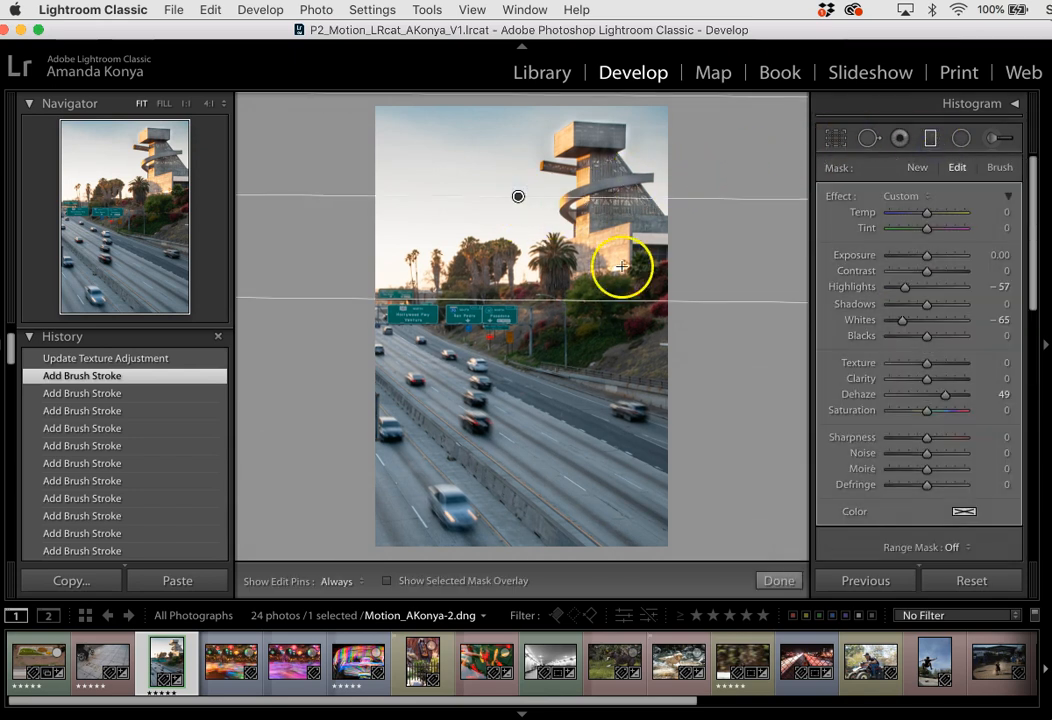
pyautogui.click(931, 138)
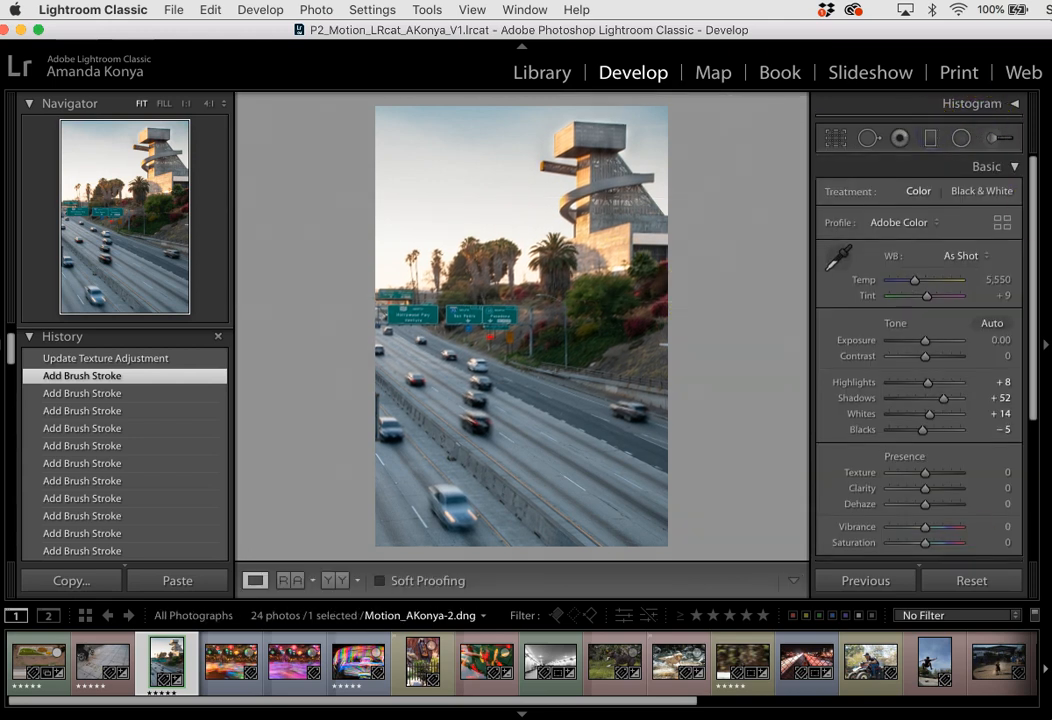